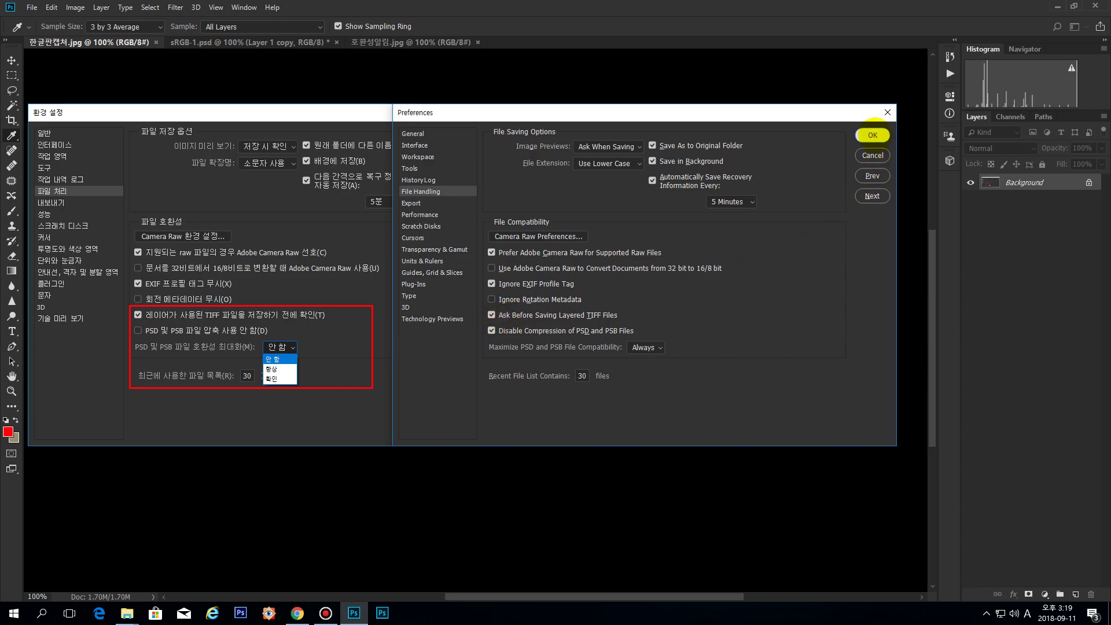
- Accept the preferences, then merge all visible layers of sRGB-1.psd and duplicate the merged background layer twice
click(872, 135)
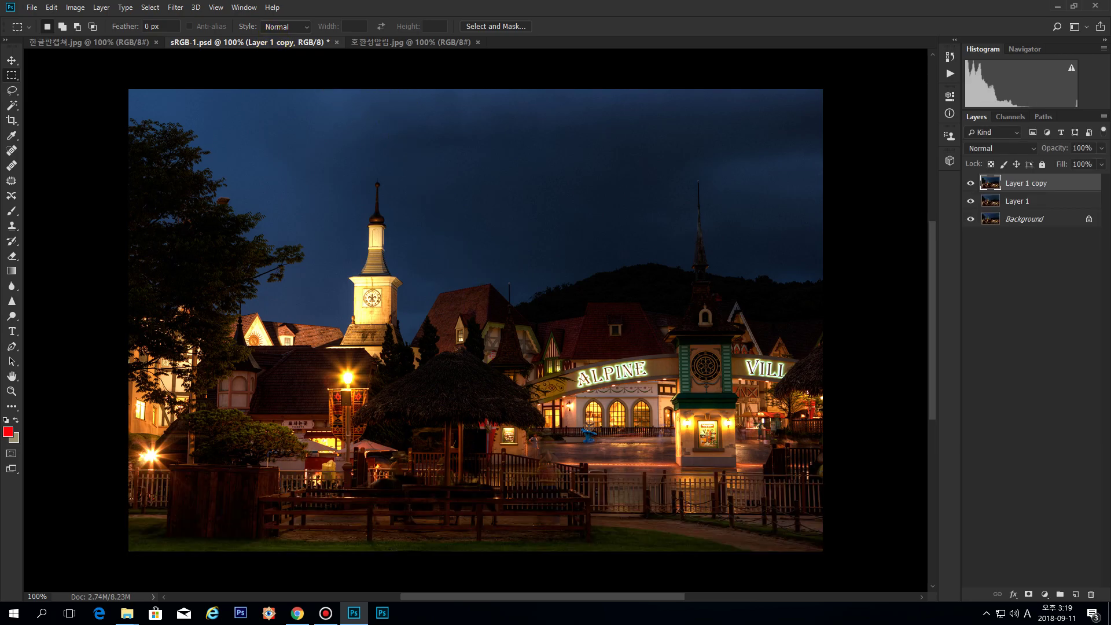
key(ctrl+shift+e)
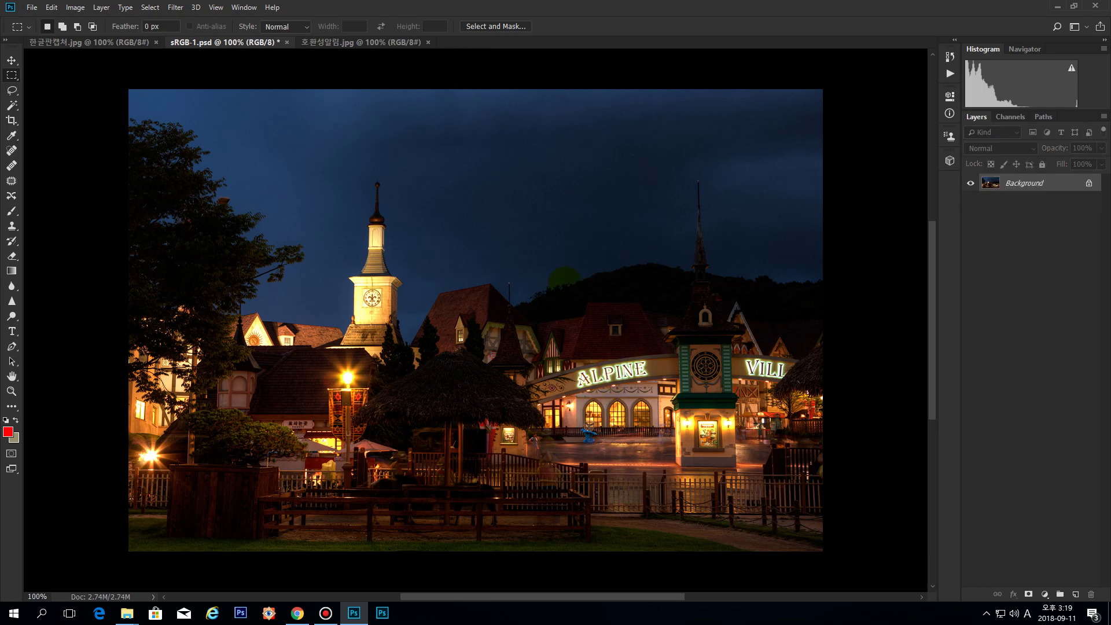
key(ctrl+j)
key(ctrl+j)
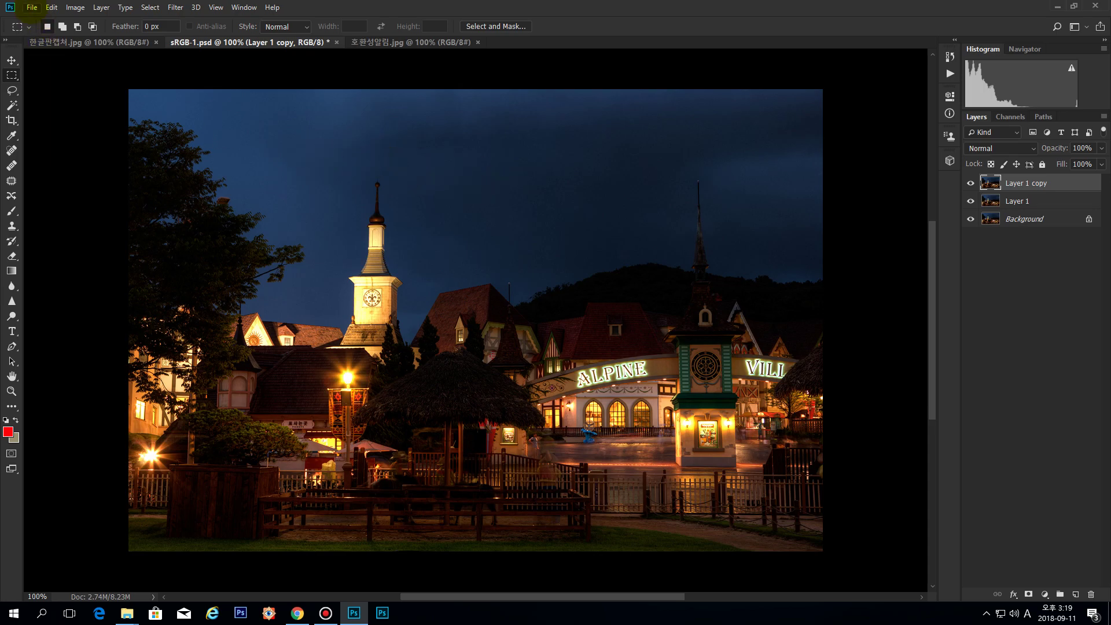
- Try to save the layered sRGB-1 image as a TIFF with no image compression and RLE layer compression
click(32, 7)
click(145, 136)
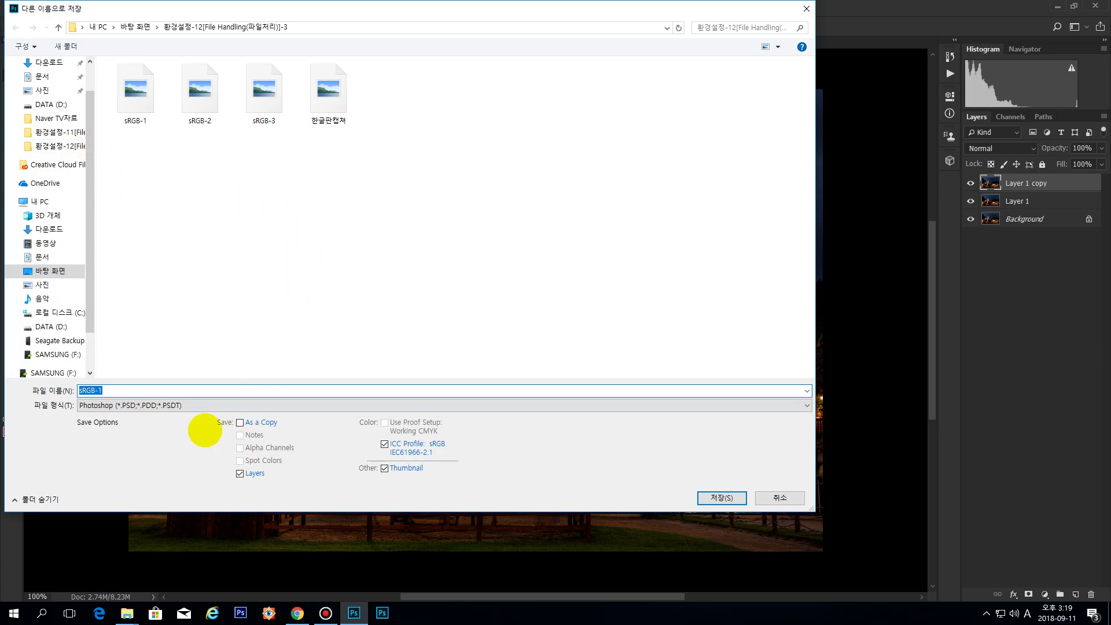
click(177, 405)
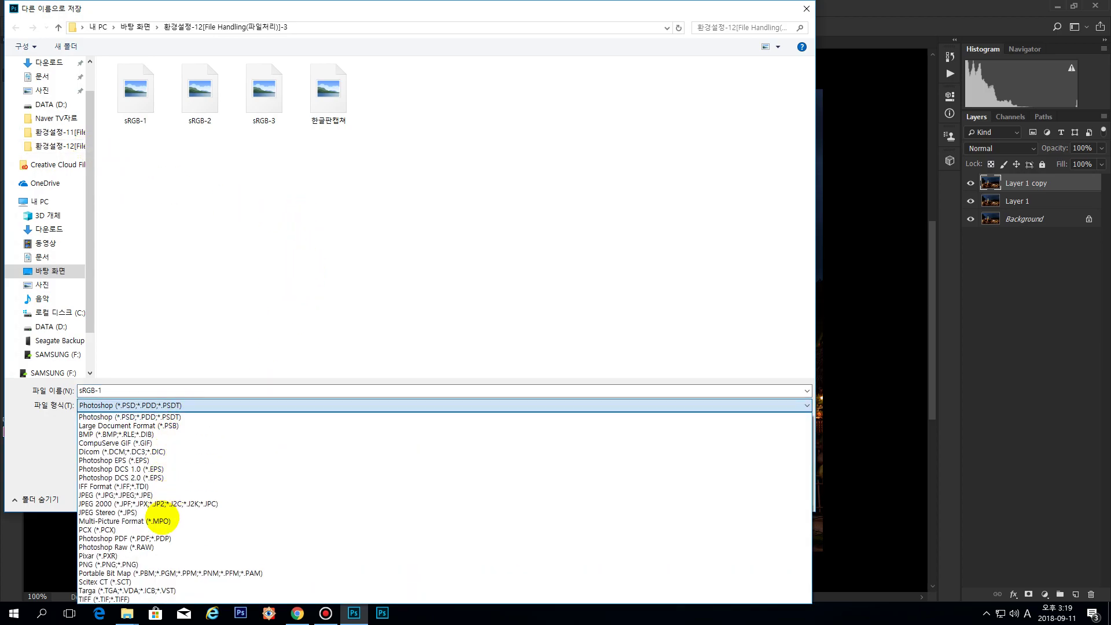
click(123, 598)
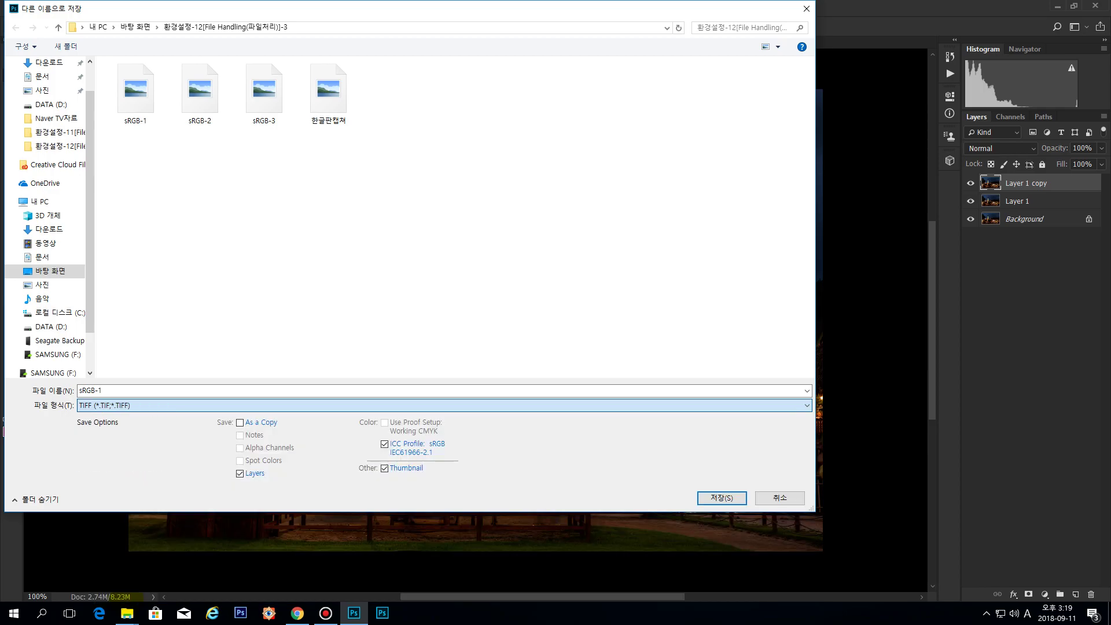
click(721, 499)
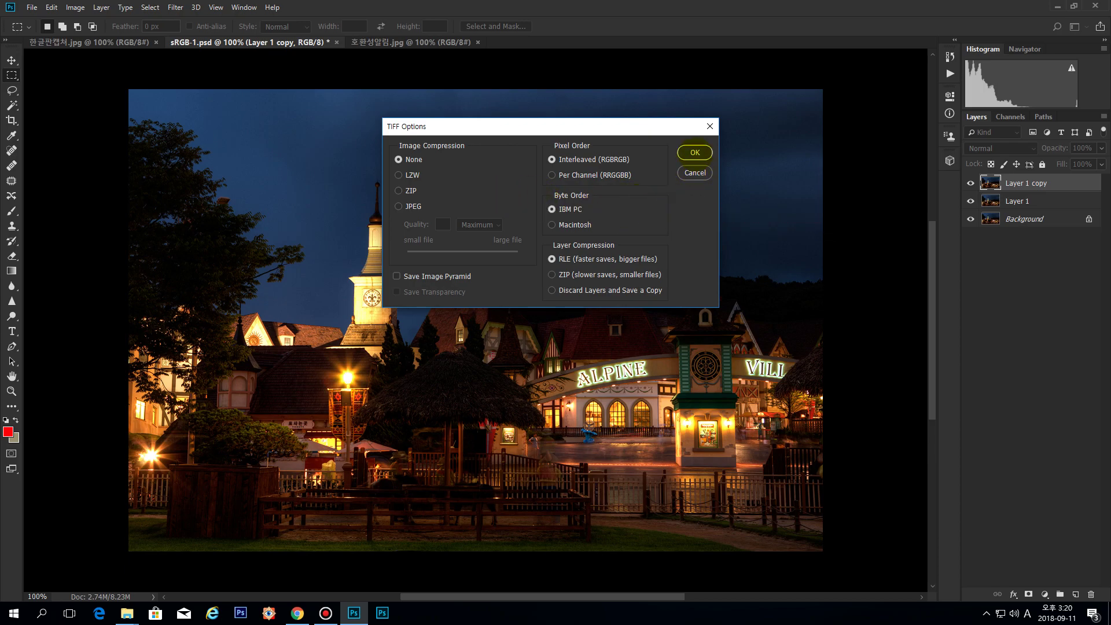
click(694, 152)
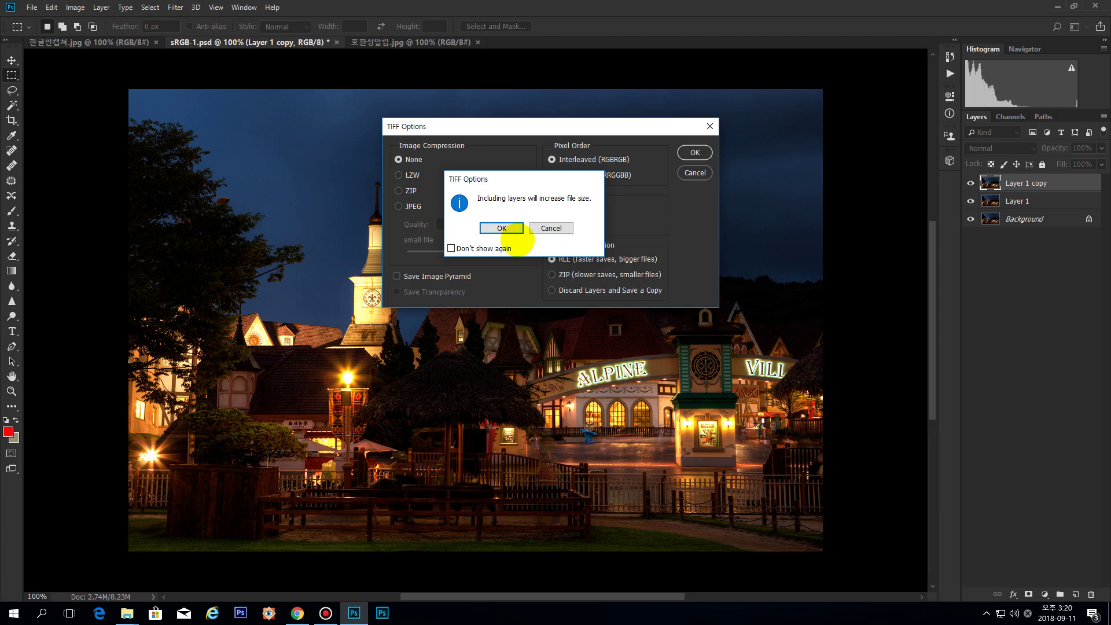
click(452, 248)
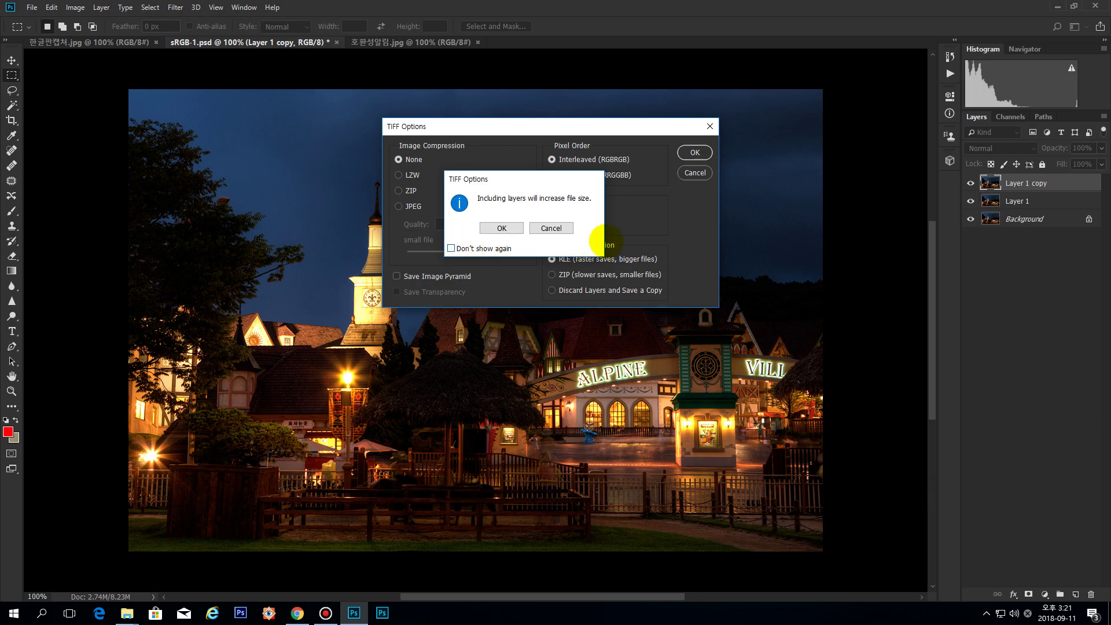
click(551, 228)
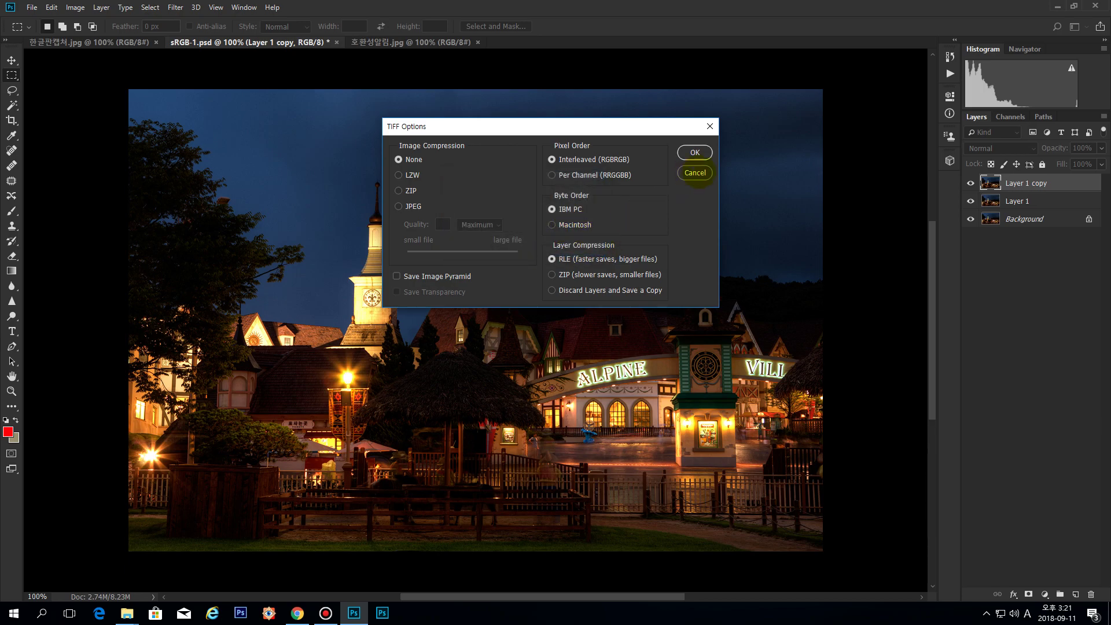
click(695, 172)
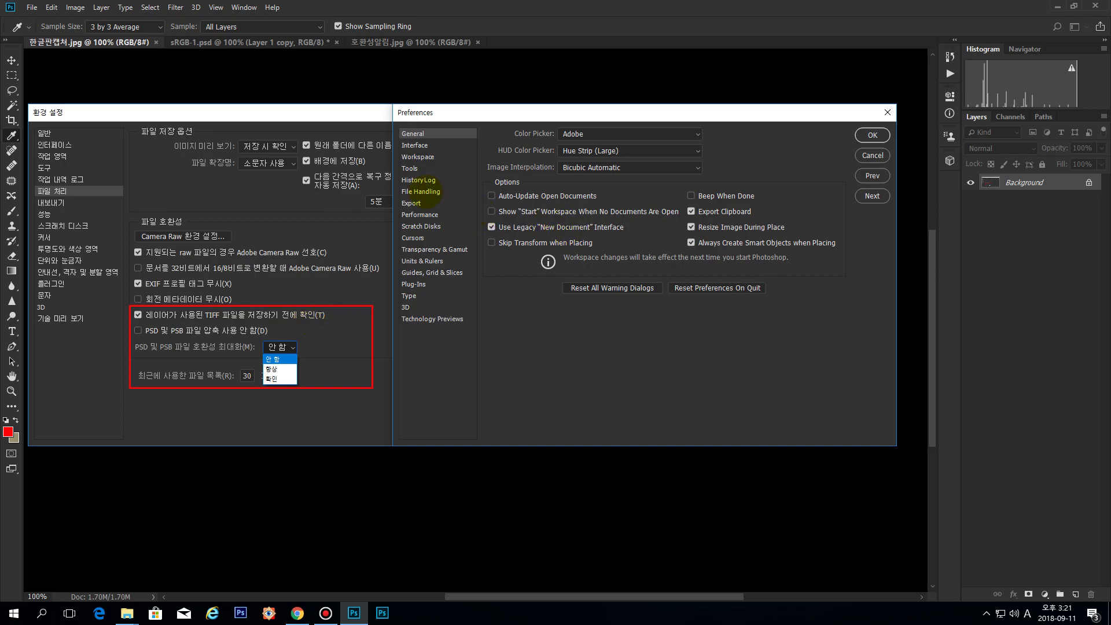
- Review the PSD and PSB compression and file compatibility choices in the File Handling preferences
click(421, 191)
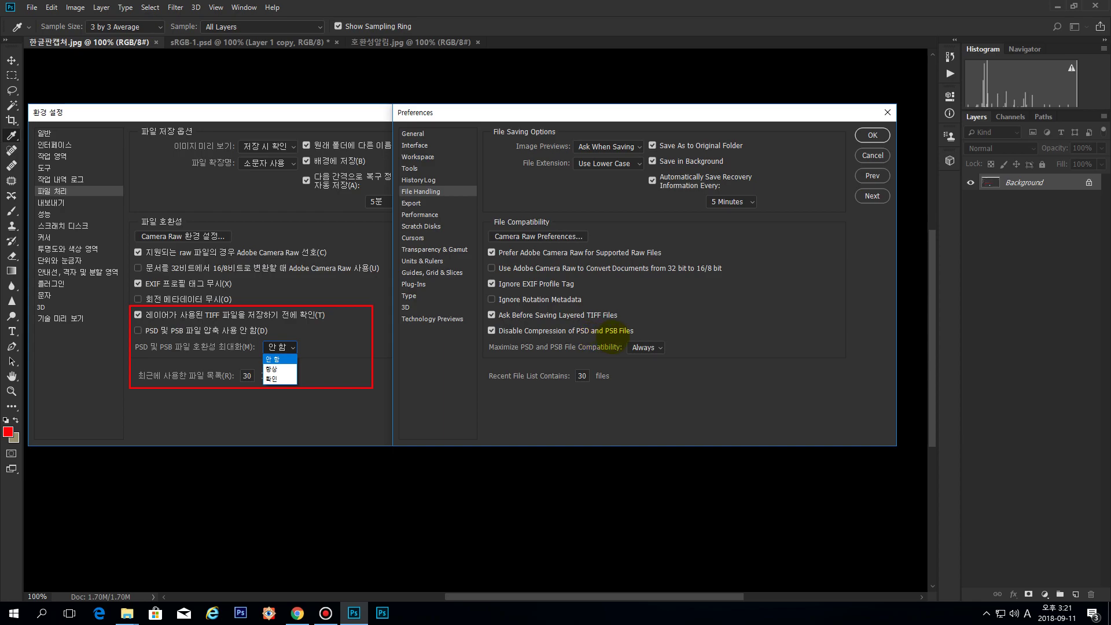
click(491, 331)
click(491, 331)
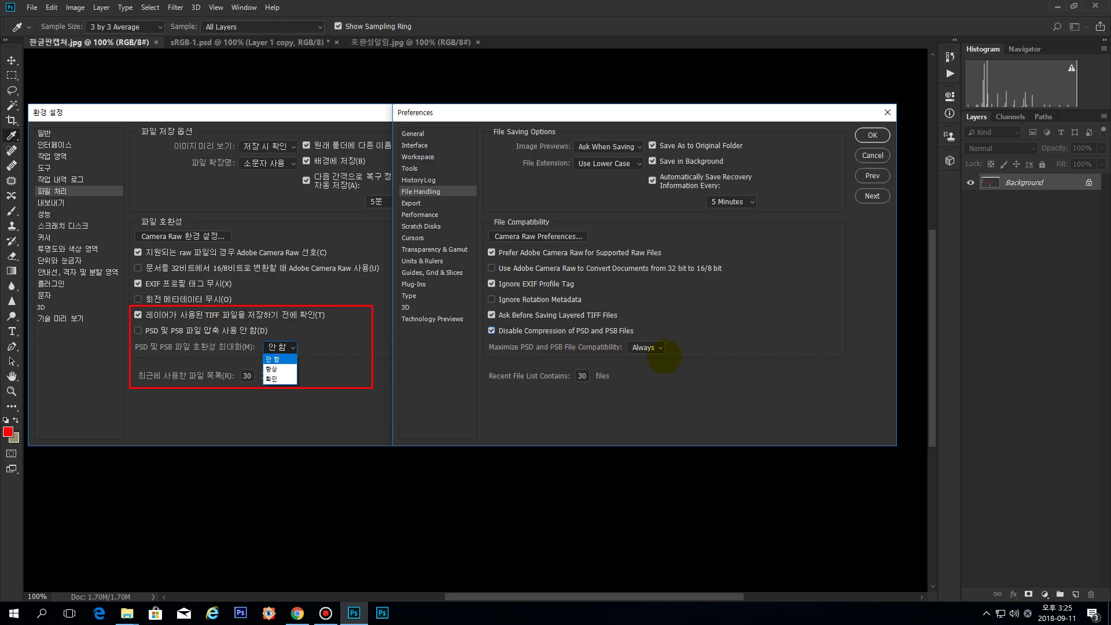
click(647, 347)
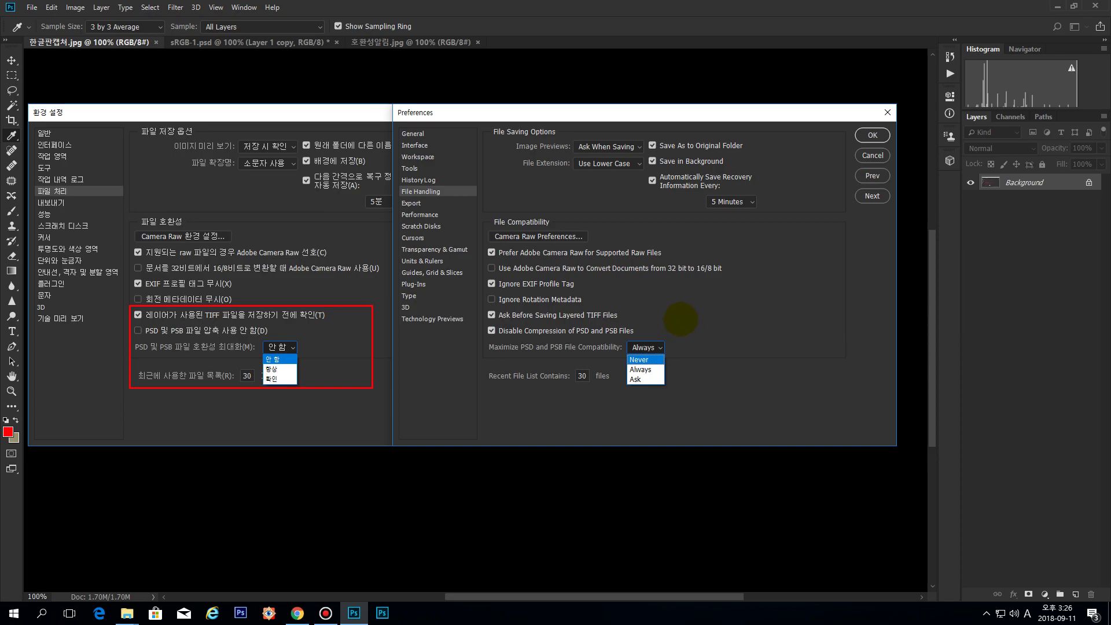
click(680, 317)
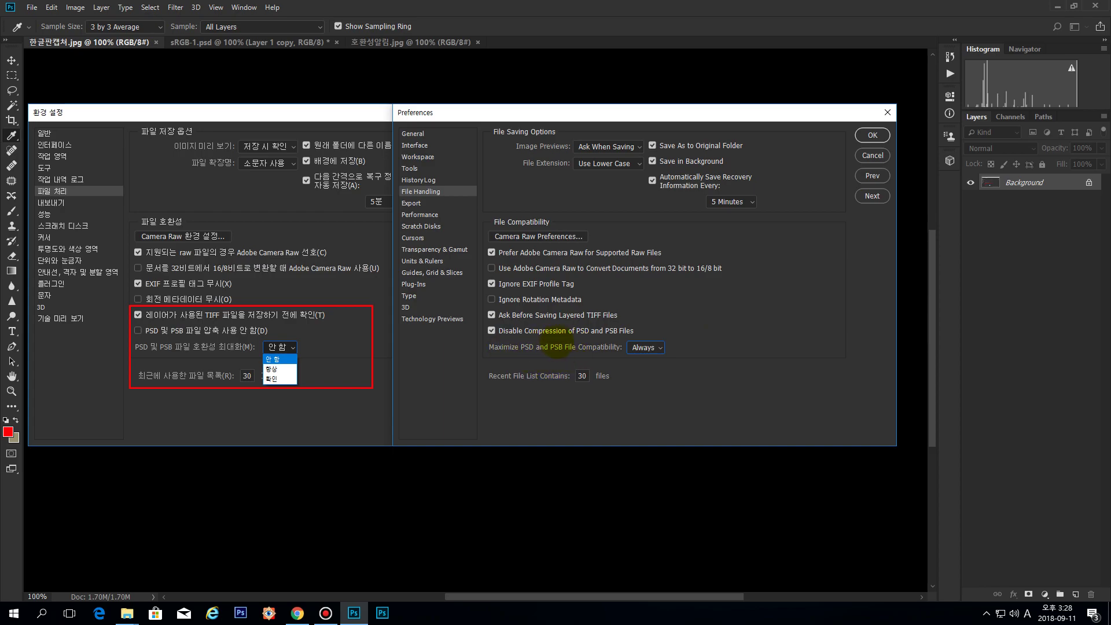
- Try the Always and Never options for maximizing PSD and PSB file compatibility
click(645, 347)
click(644, 369)
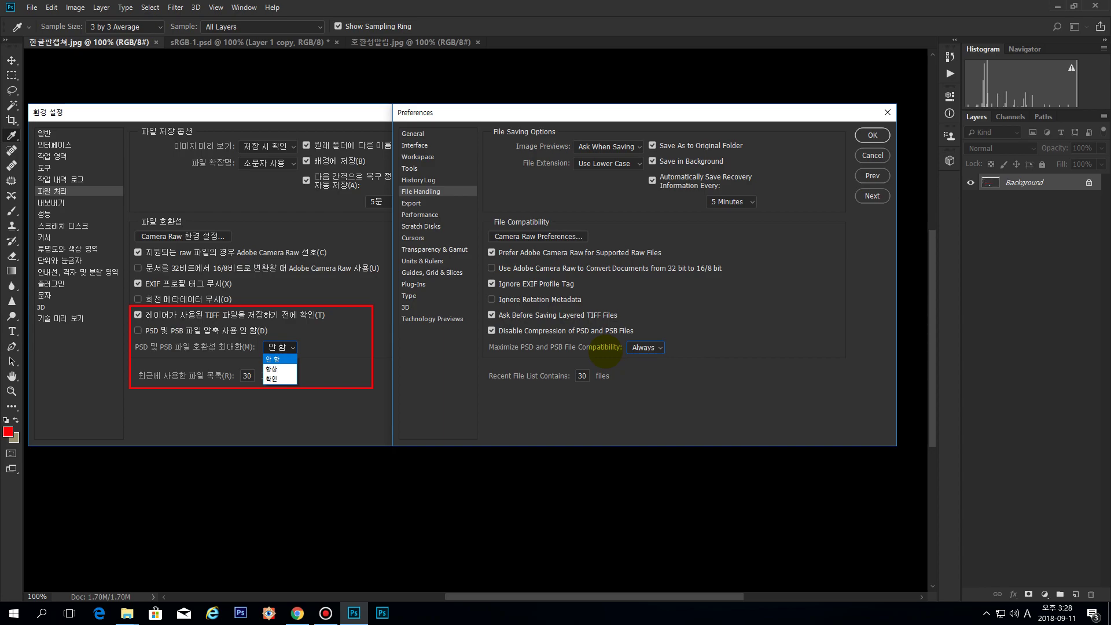
click(657, 347)
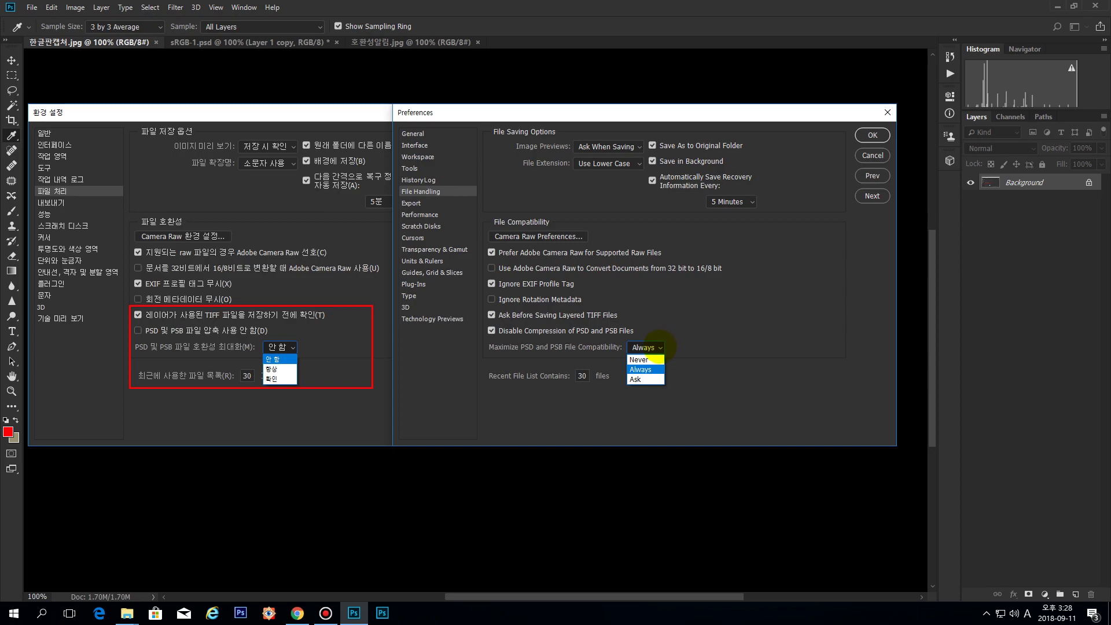
click(656, 360)
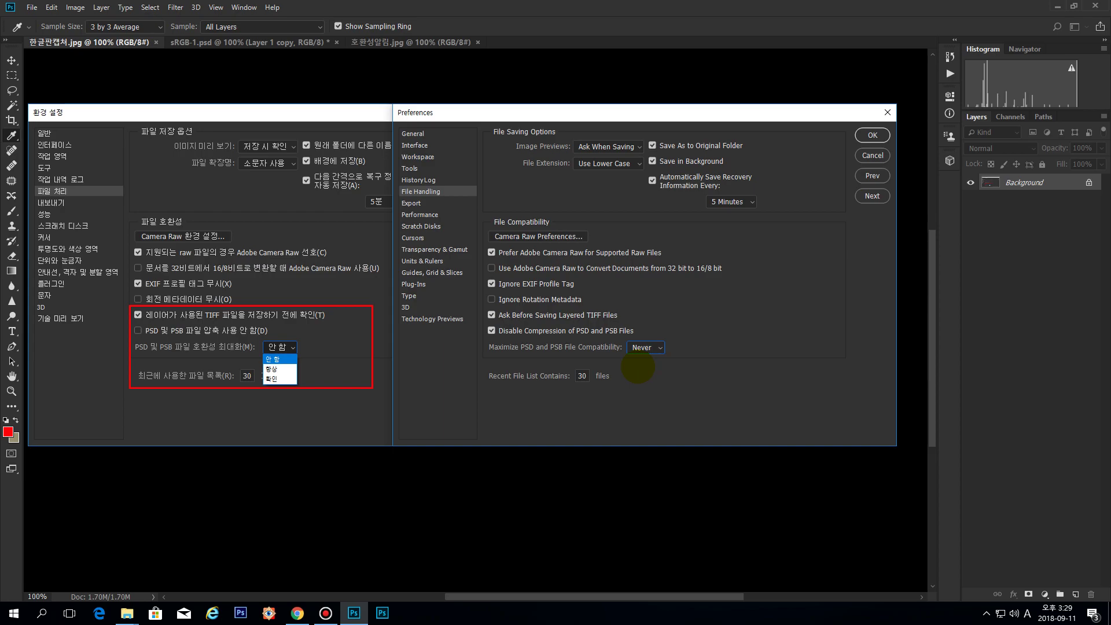
click(654, 347)
click(648, 364)
- Set Maximize PSD and PSB File Compatibility to Ask and apply the preferences
click(645, 347)
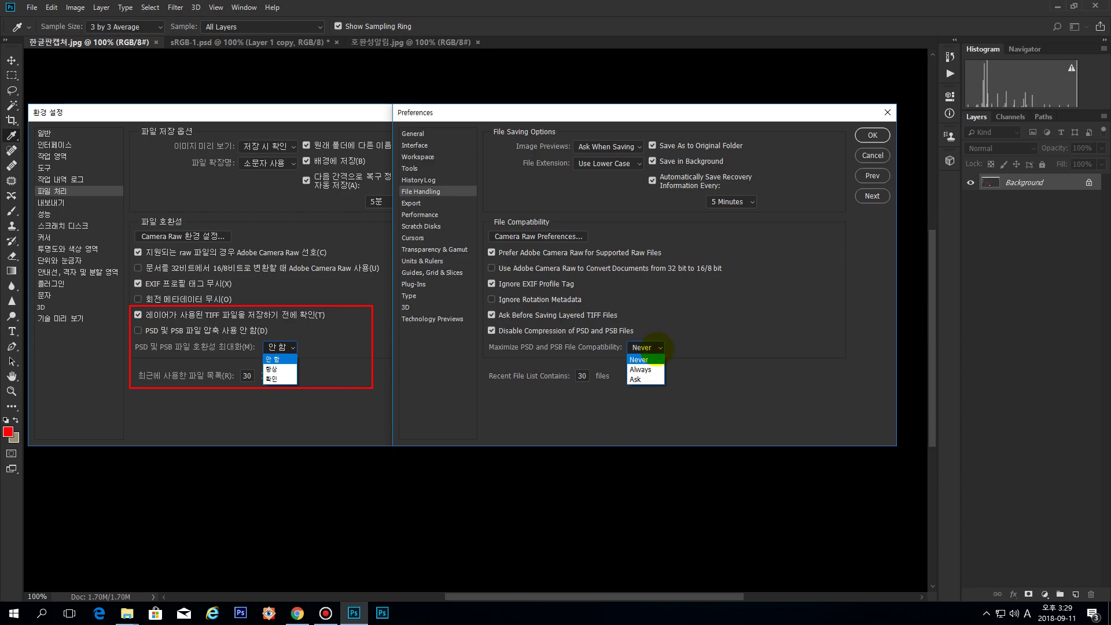
click(648, 379)
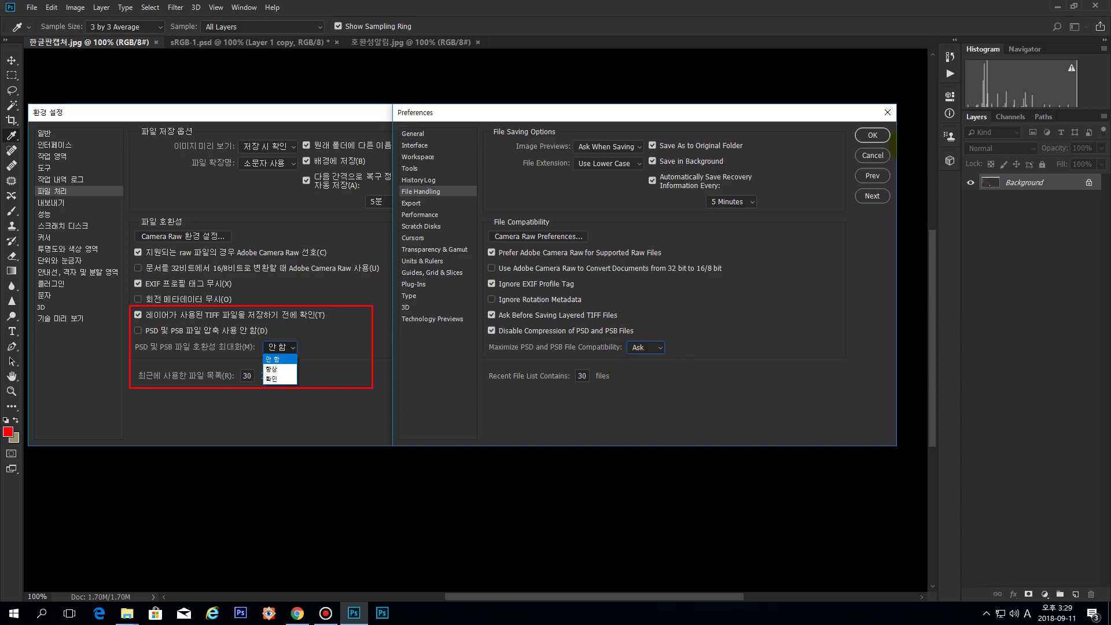
click(873, 135)
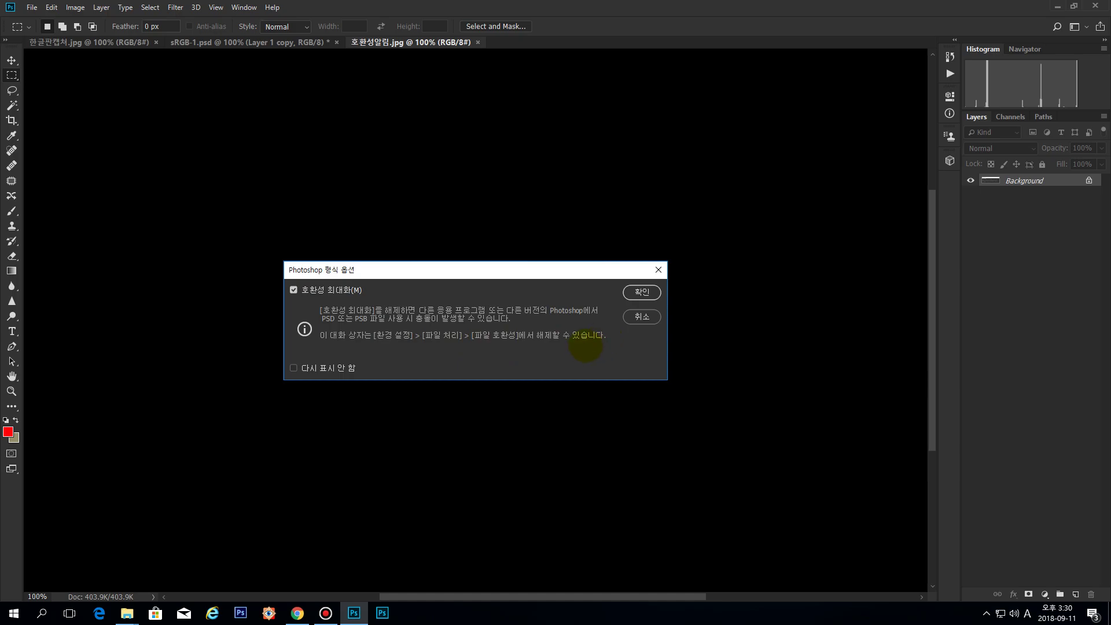
- Try switching Maximize PSD and PSB File Compatibility to Always in the File Handling preferences, then discard the change
key(Escape)
click(302, 42)
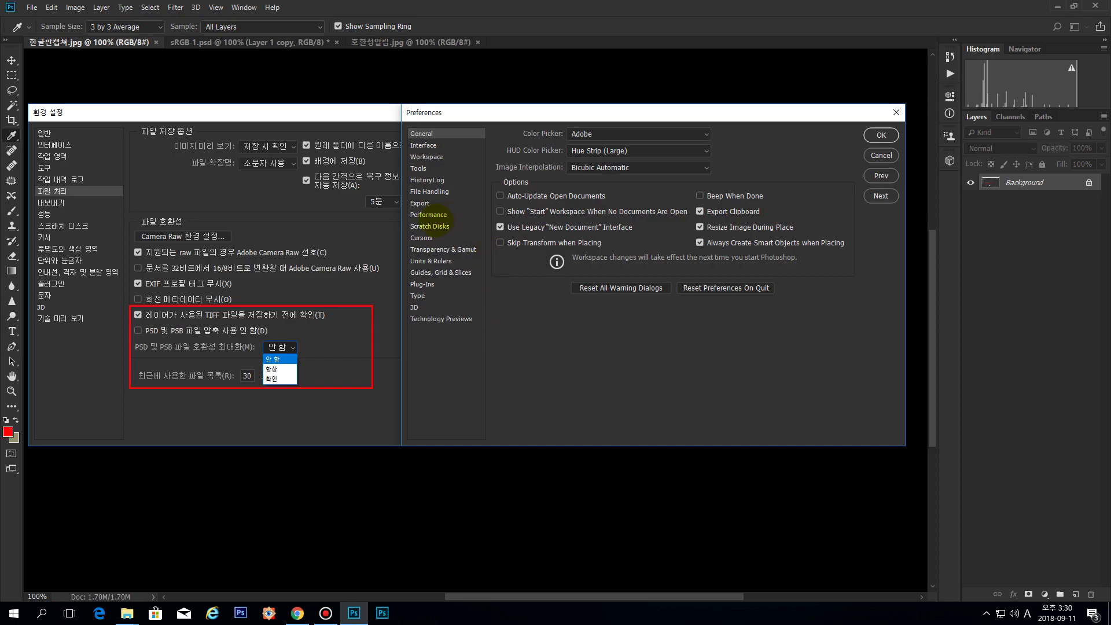
click(428, 215)
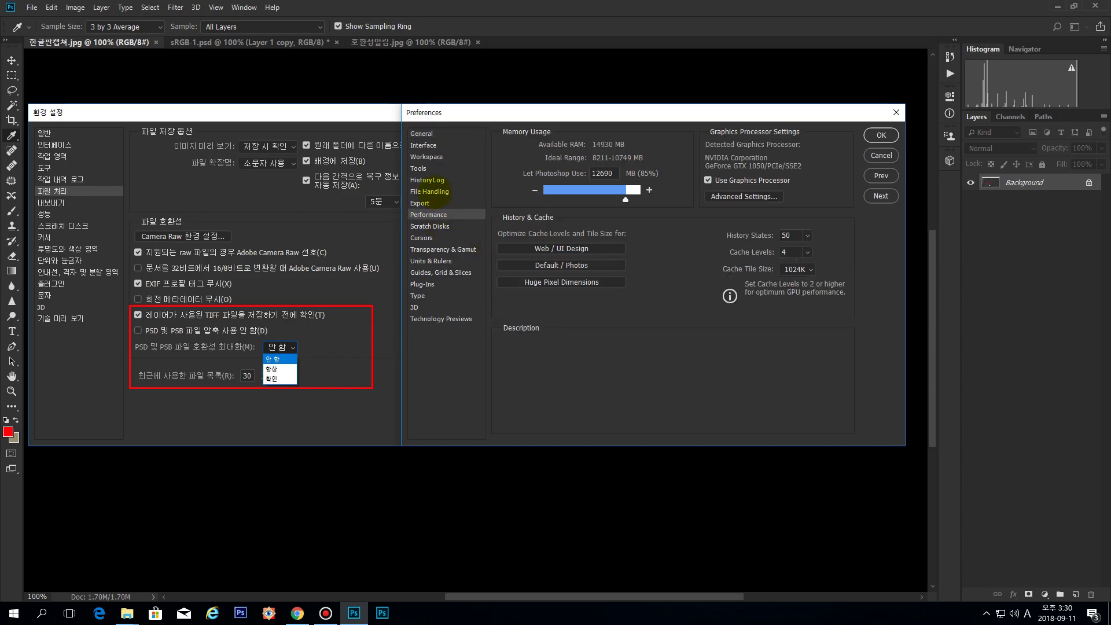
click(433, 192)
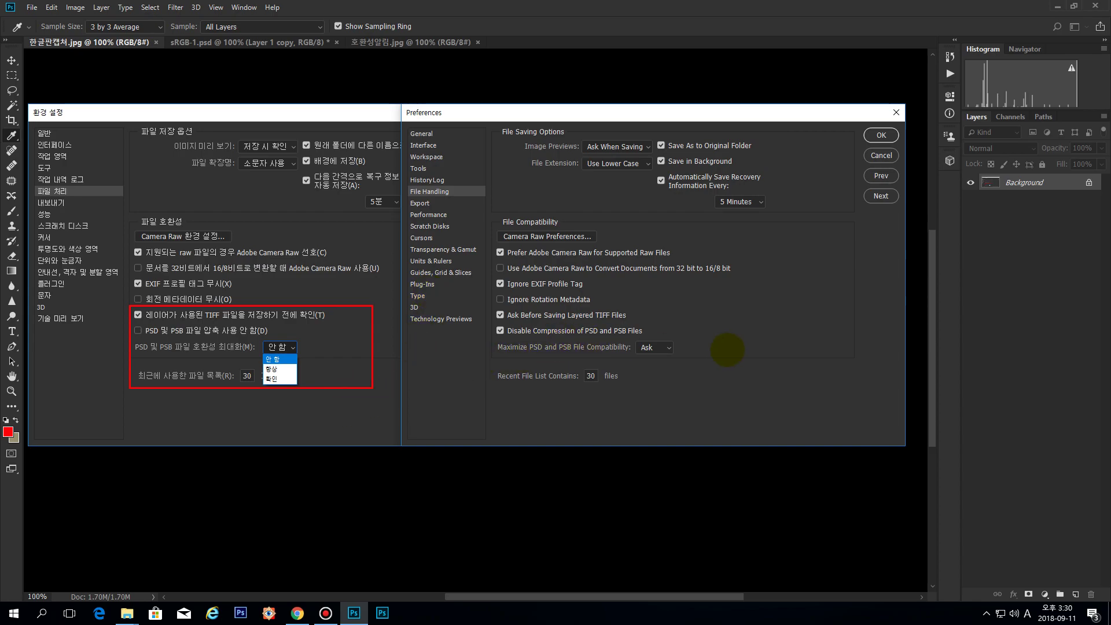
click(669, 347)
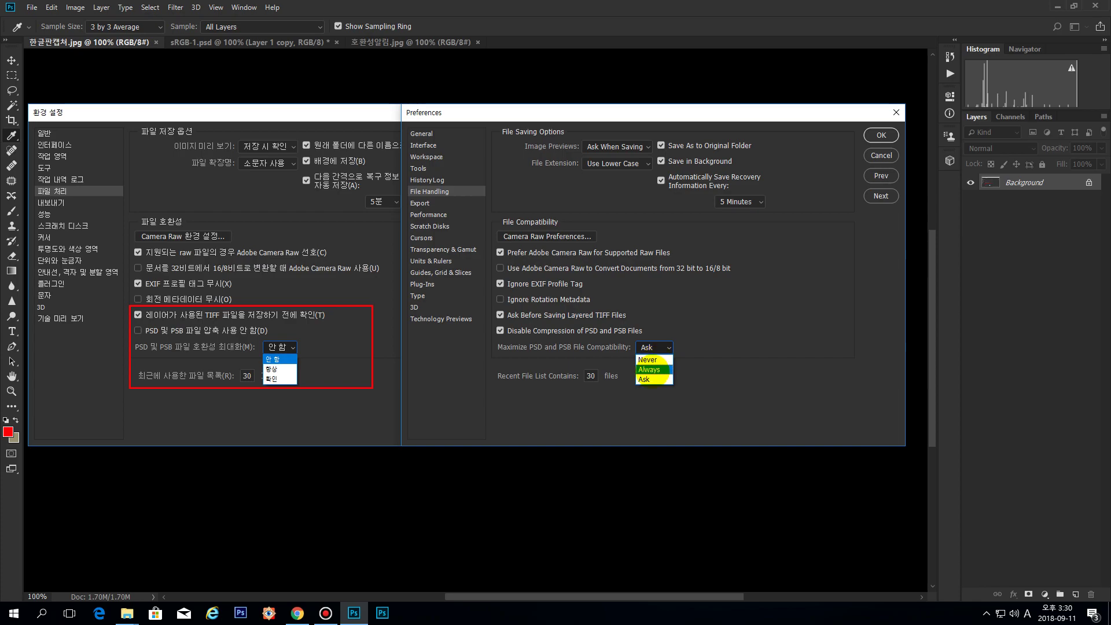
click(650, 370)
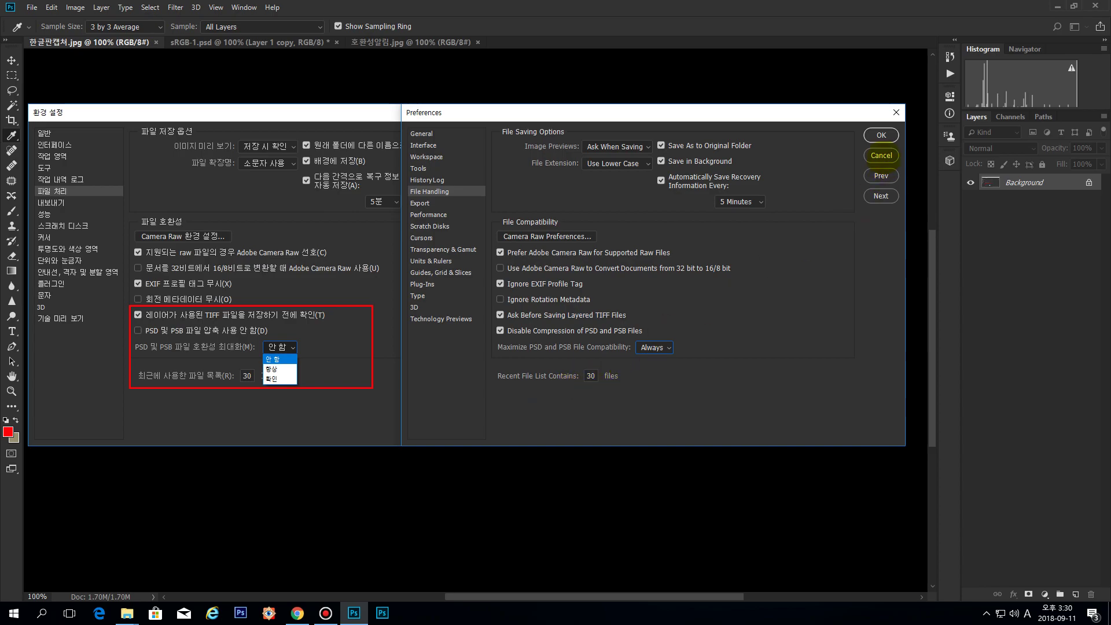
click(881, 155)
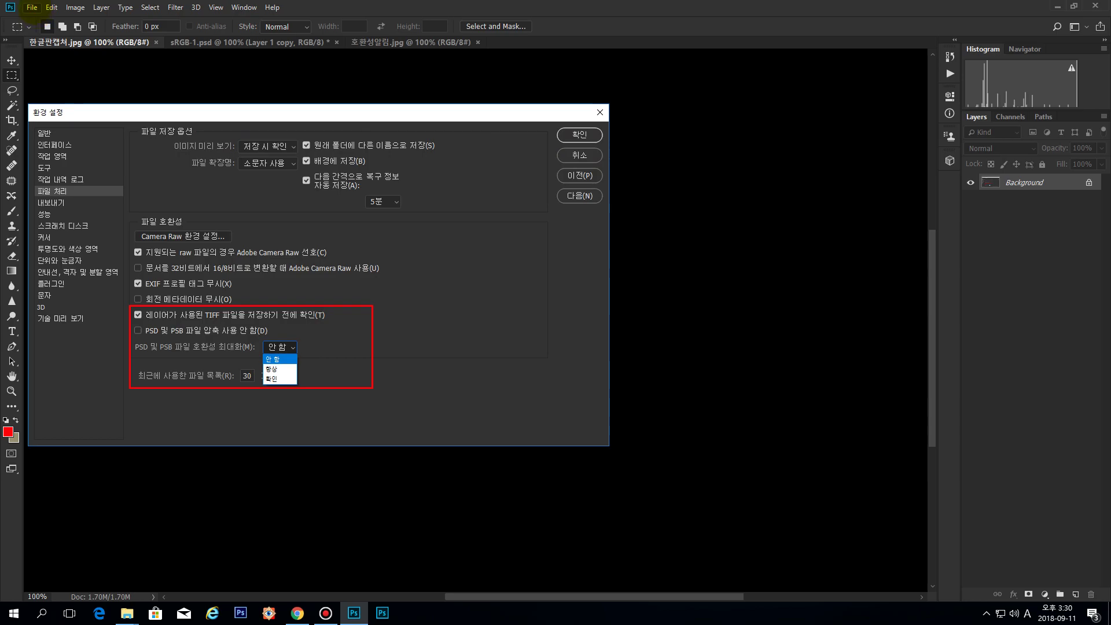
- Examine the list of recently opened files
click(32, 7)
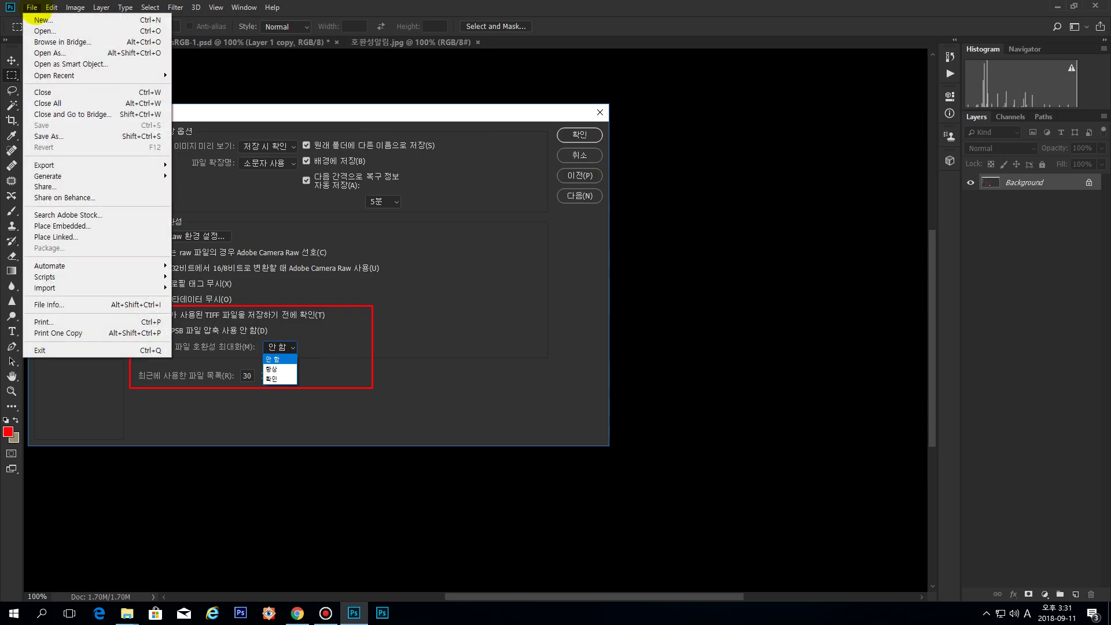
mouse_move(96, 76)
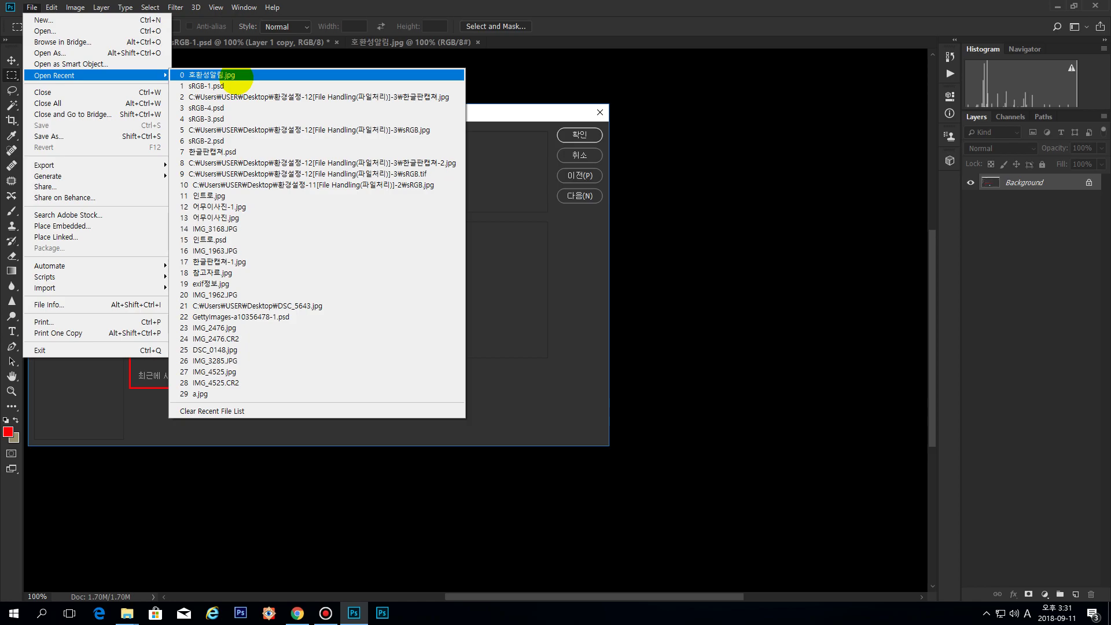
click(389, 7)
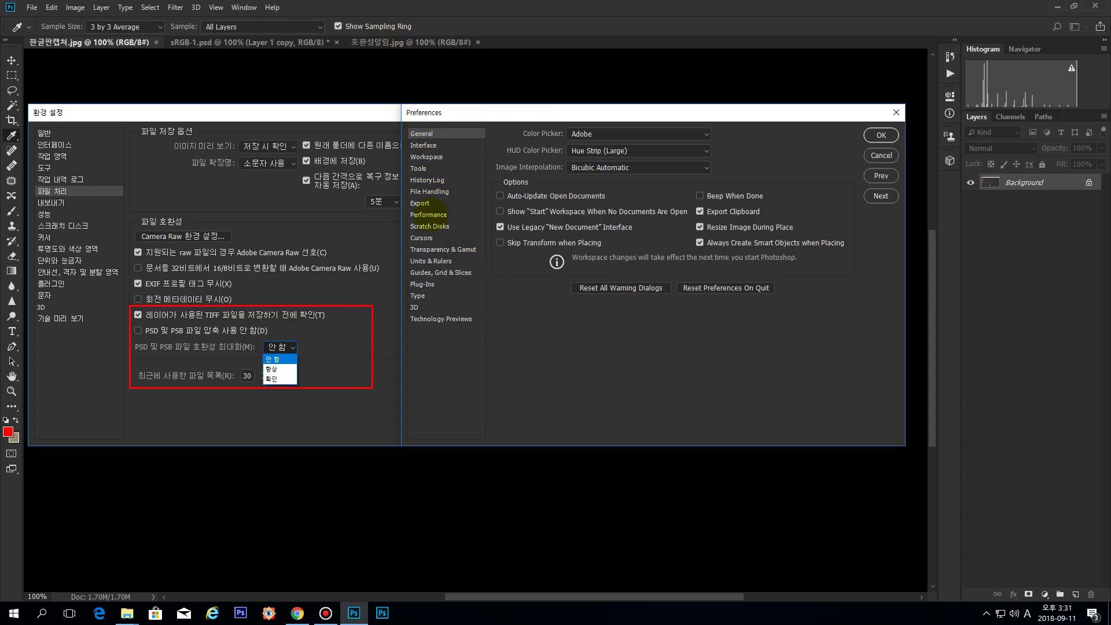
- Set the recent file list to contain 100 files in the File Handling preferences
click(430, 191)
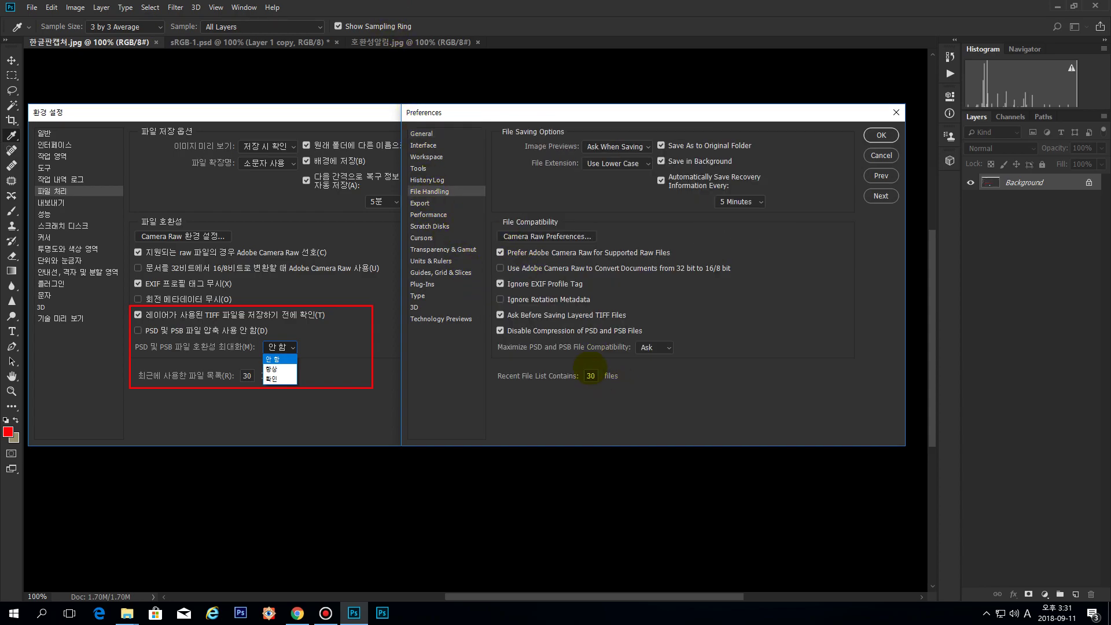
click(591, 376)
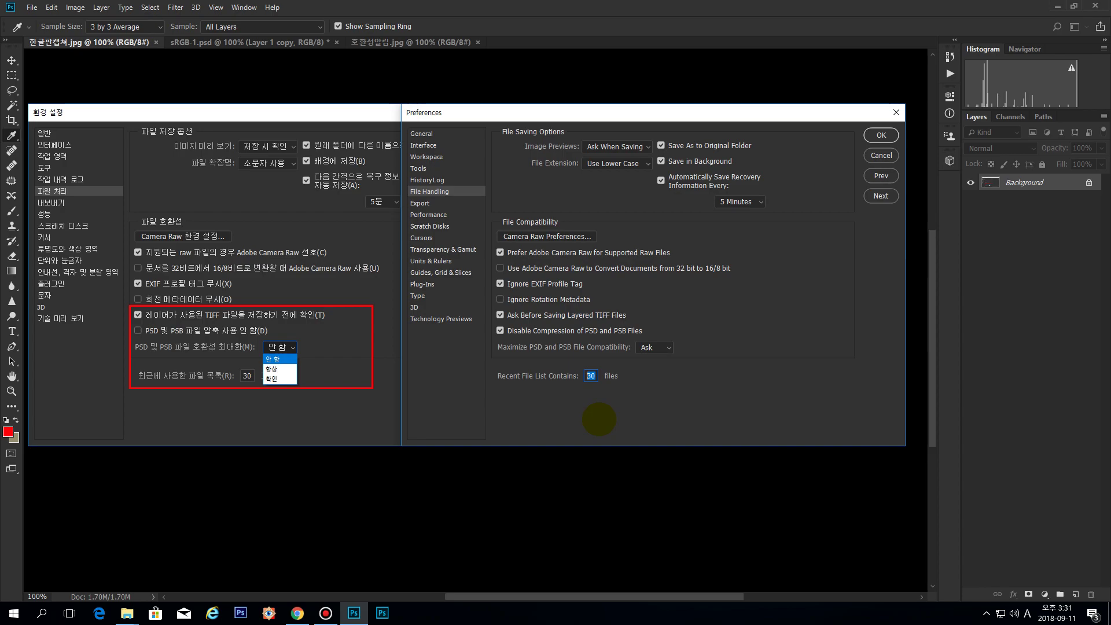
text(100)
click(880, 135)
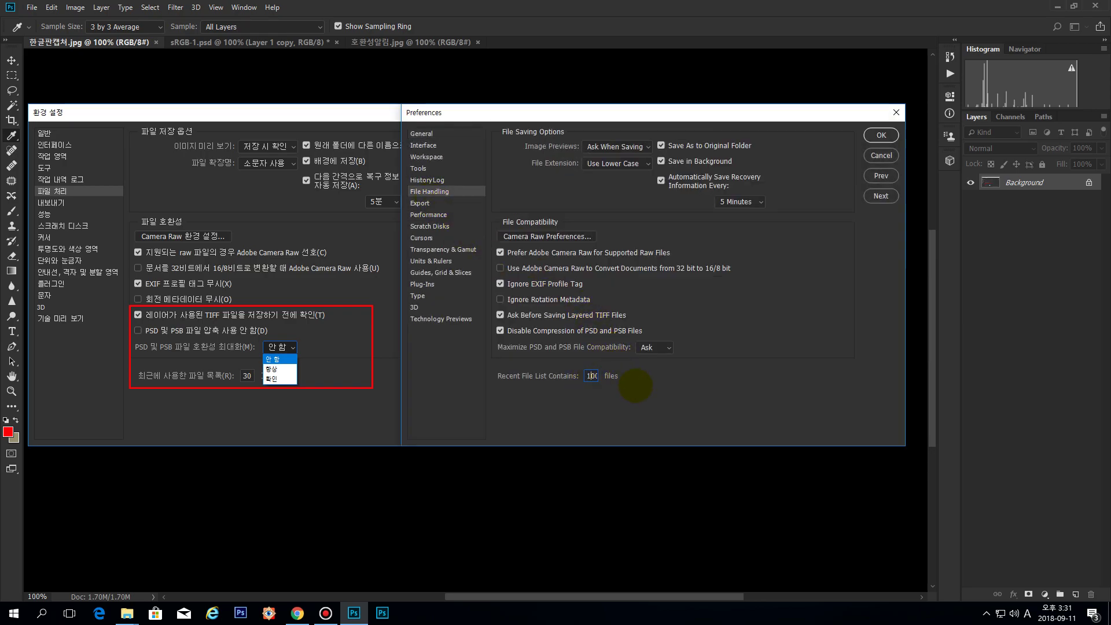
- Try to enter a recent file list length above 100
text(11)
click(880, 135)
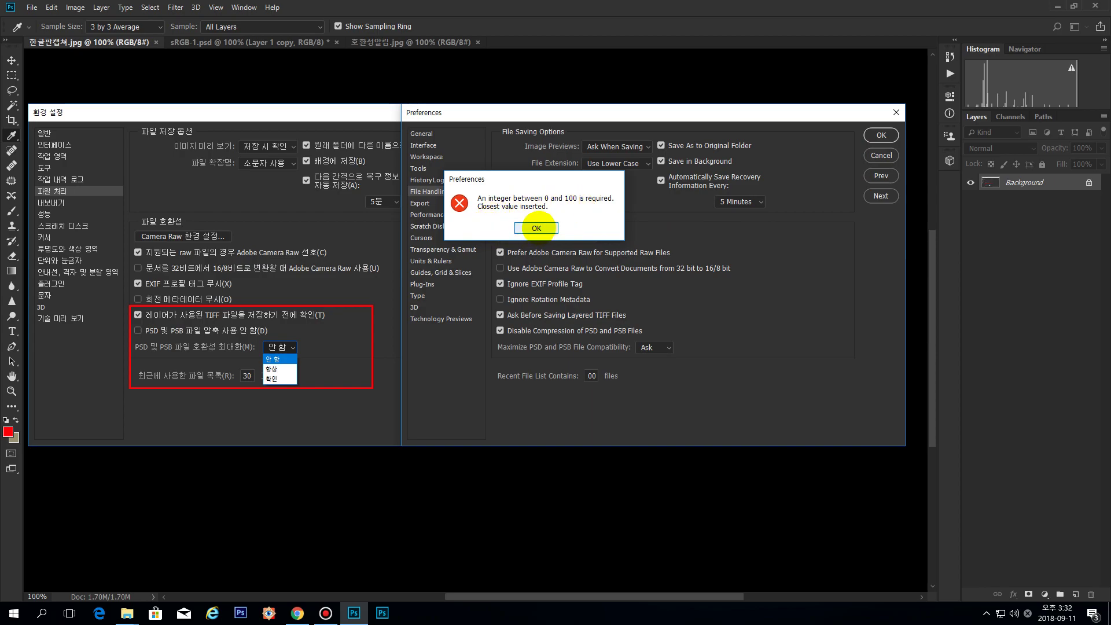
click(537, 228)
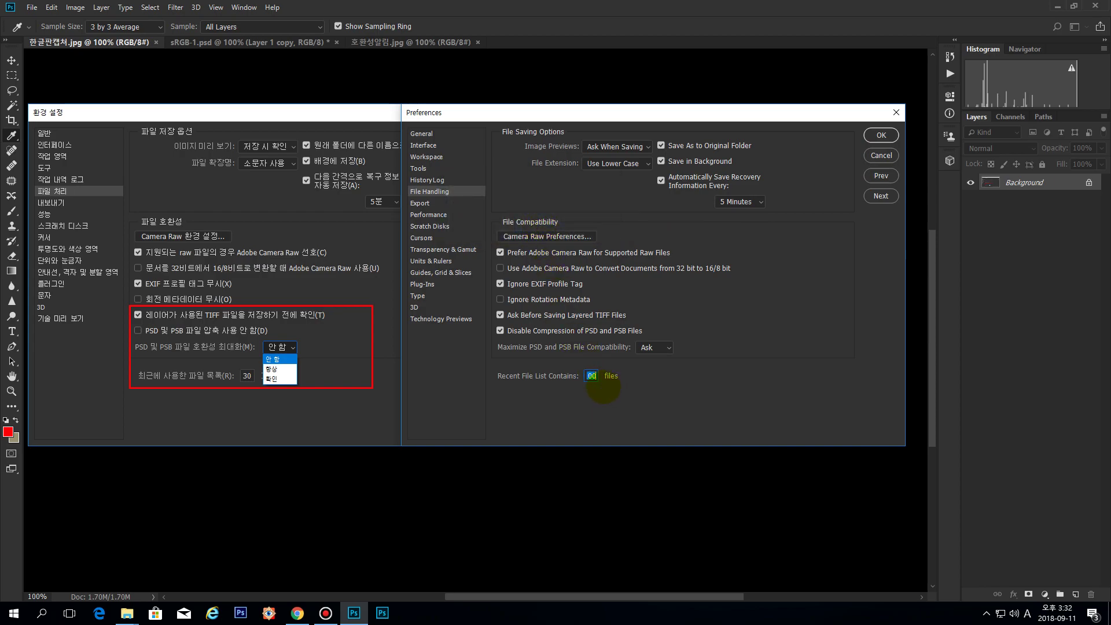